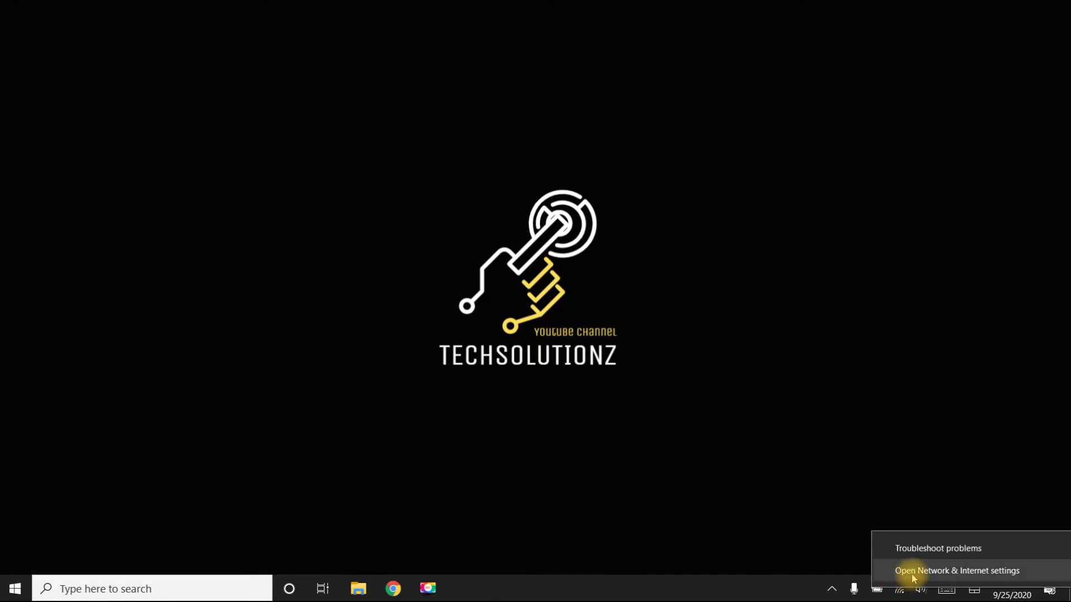
Step: Open the WiFi connection's Properties and highlight the Intel Dual Band Wireless-AC 7260 adapter name
left_click(911, 571)
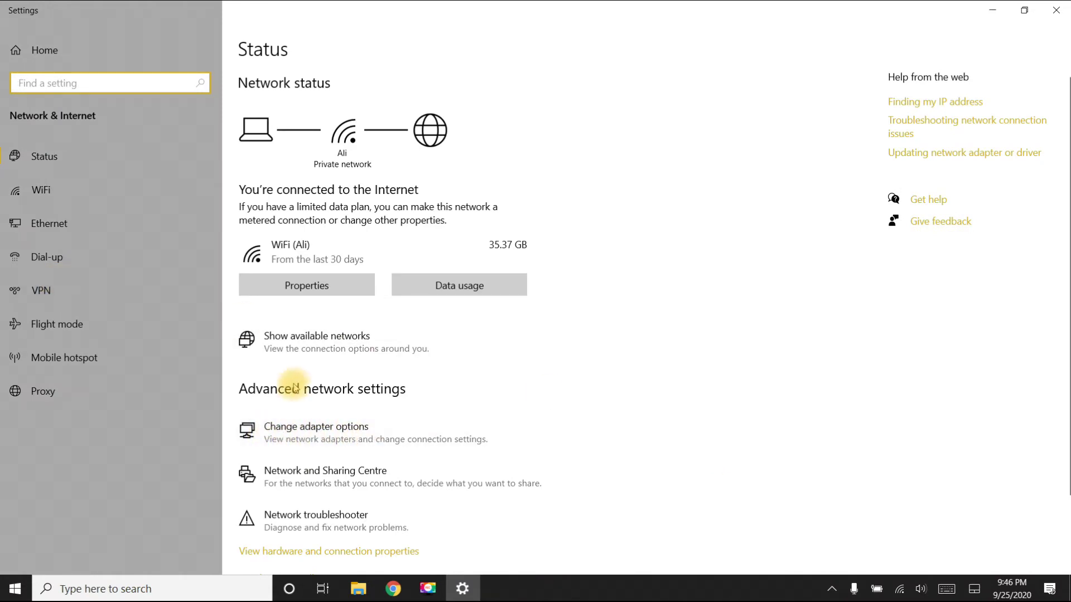
left_click(313, 433)
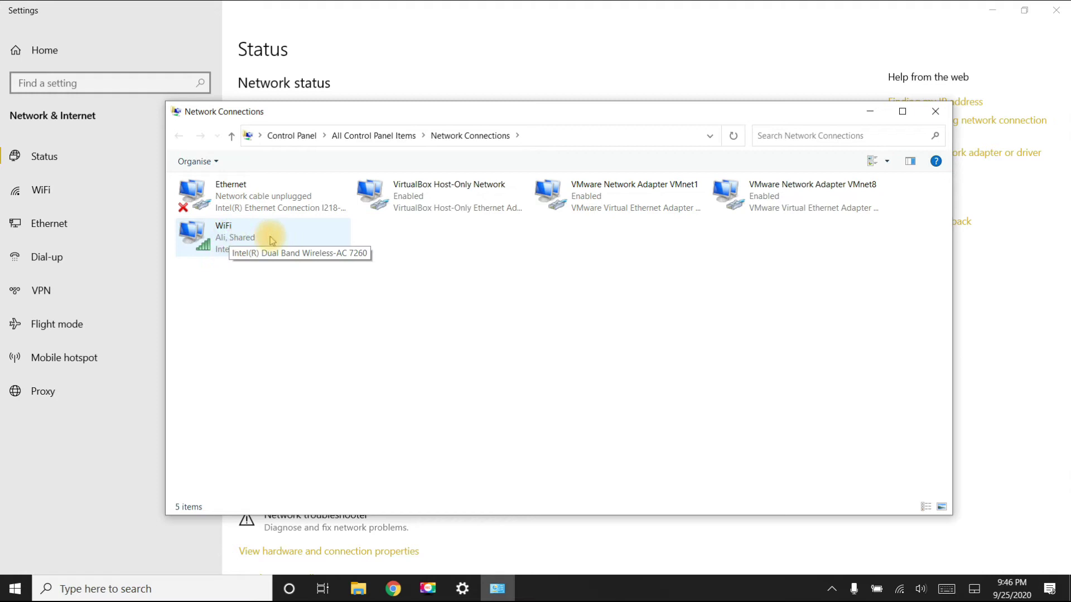
left_click(232, 246)
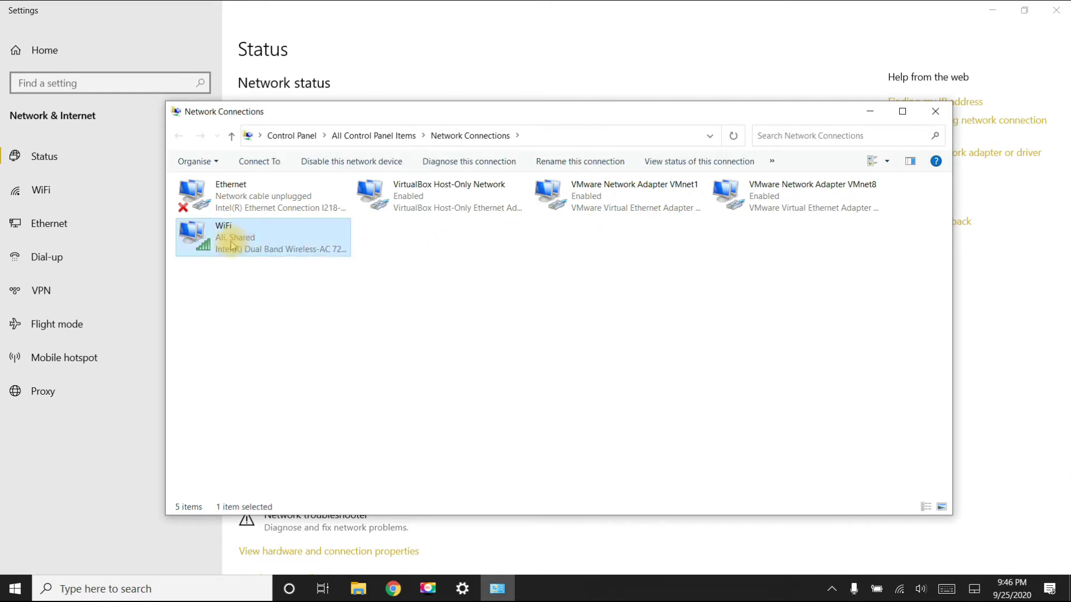
right_click(232, 245)
left_click(137, 394)
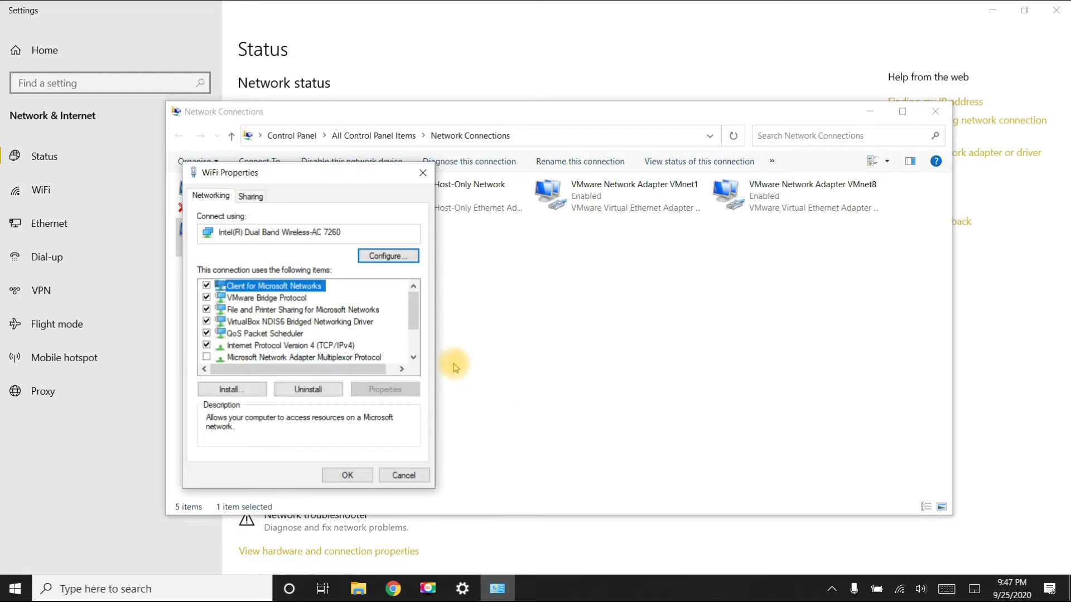
left_click_drag(357, 233, 176, 235)
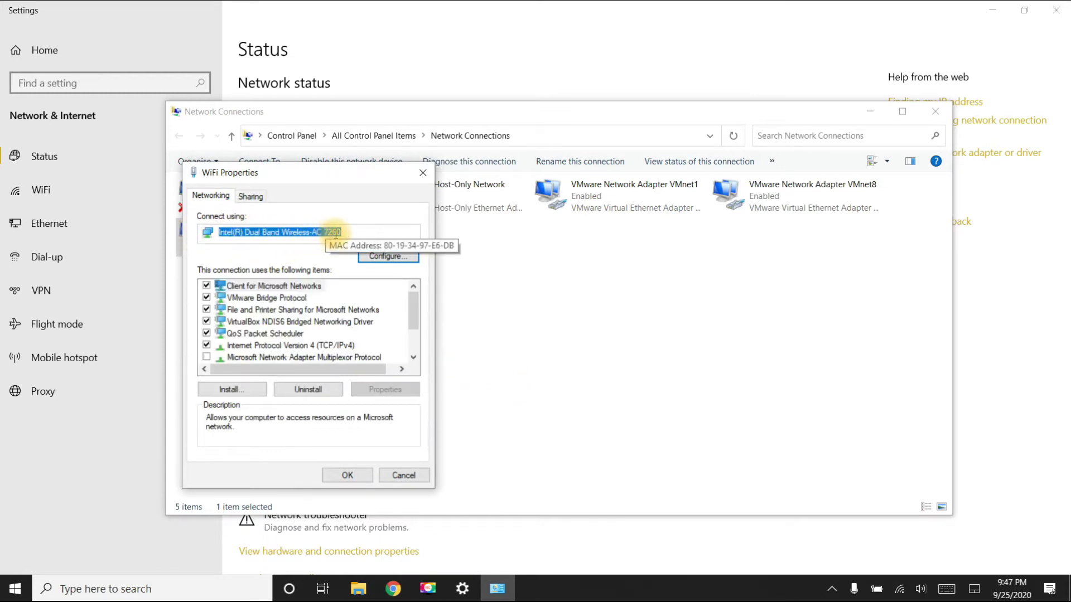
Step: Change the Intel adapter's advanced Preferred Band property to '3. Prefer 5.2GHz band'
left_click(389, 258)
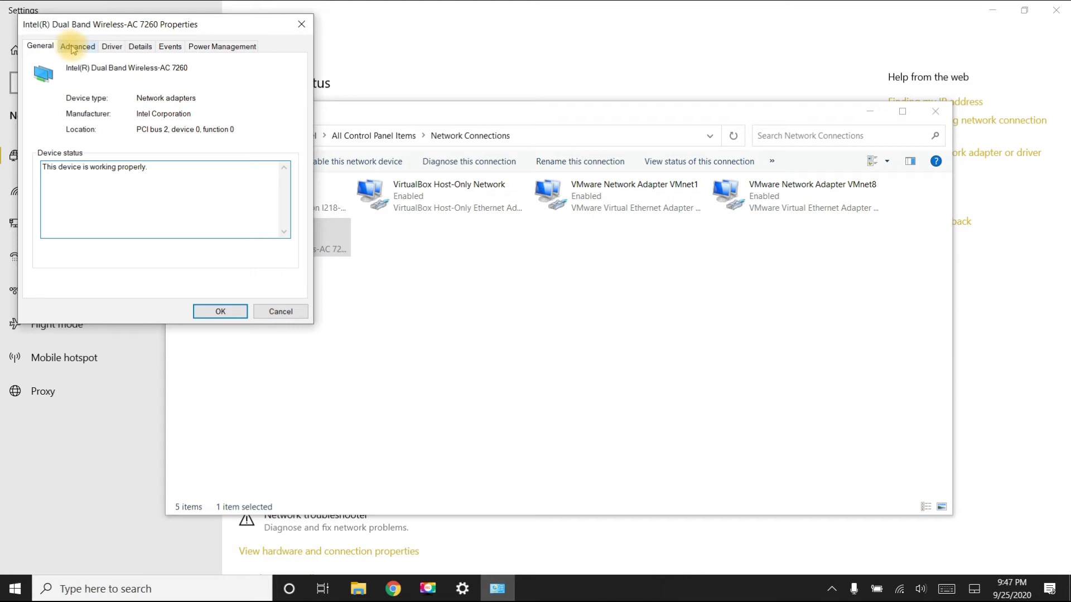
left_click(73, 49)
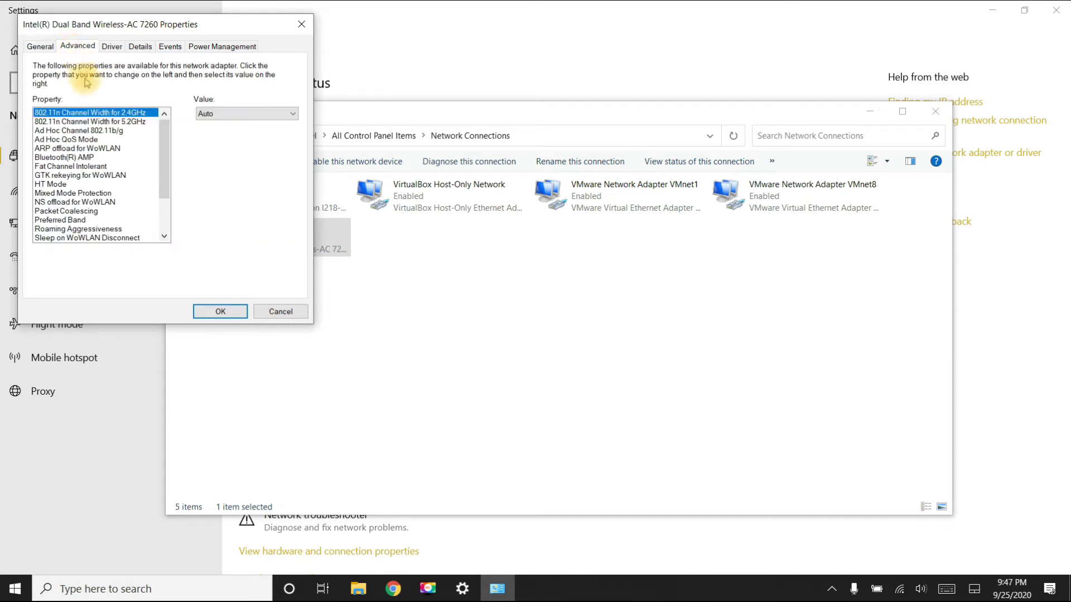
left_click_drag(165, 132, 165, 164)
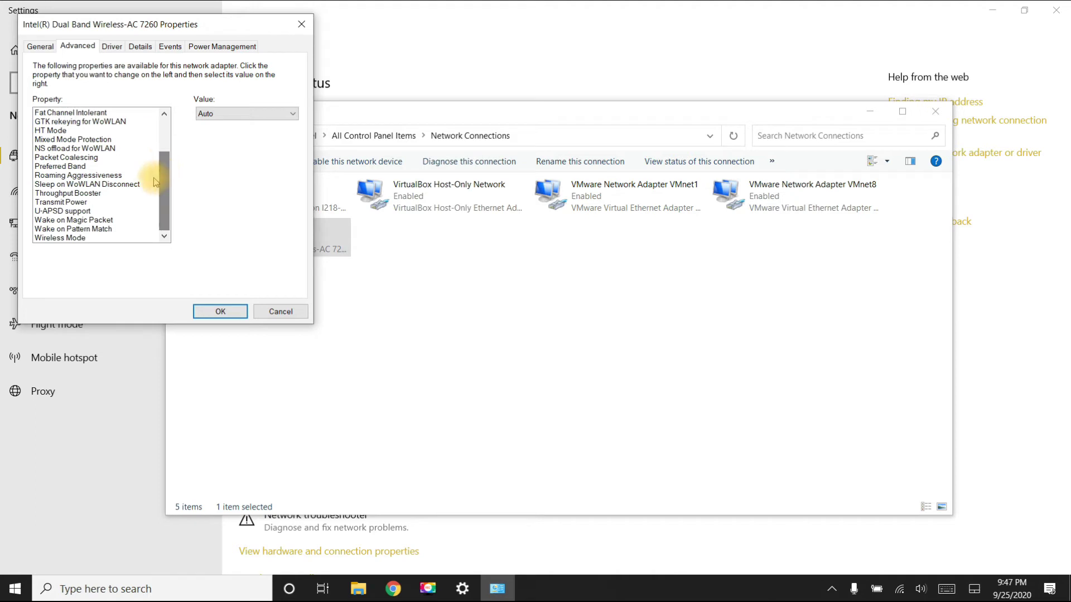
left_click(70, 166)
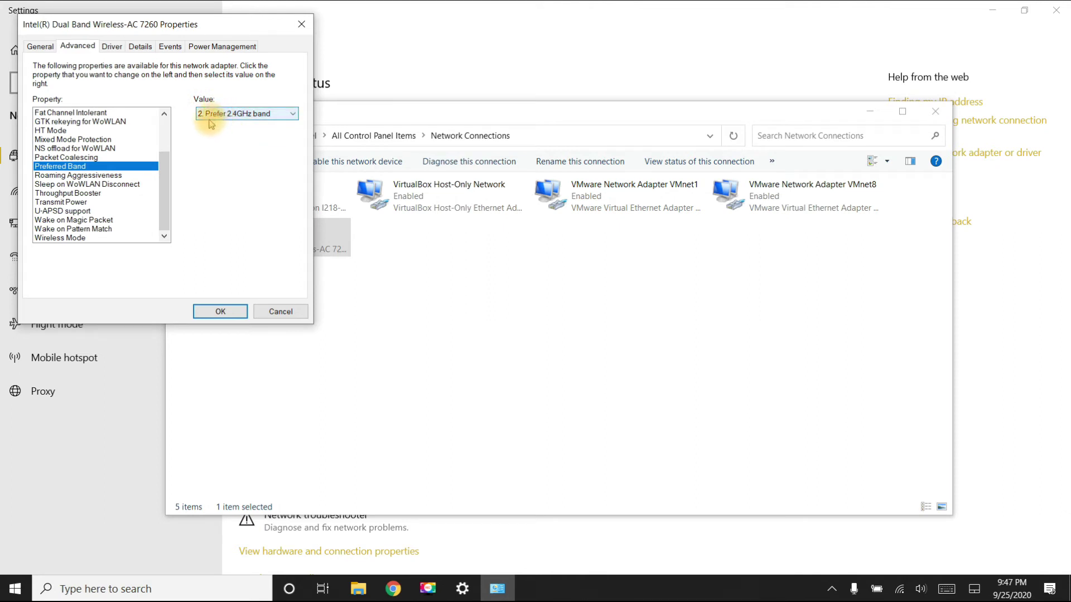
left_click(249, 115)
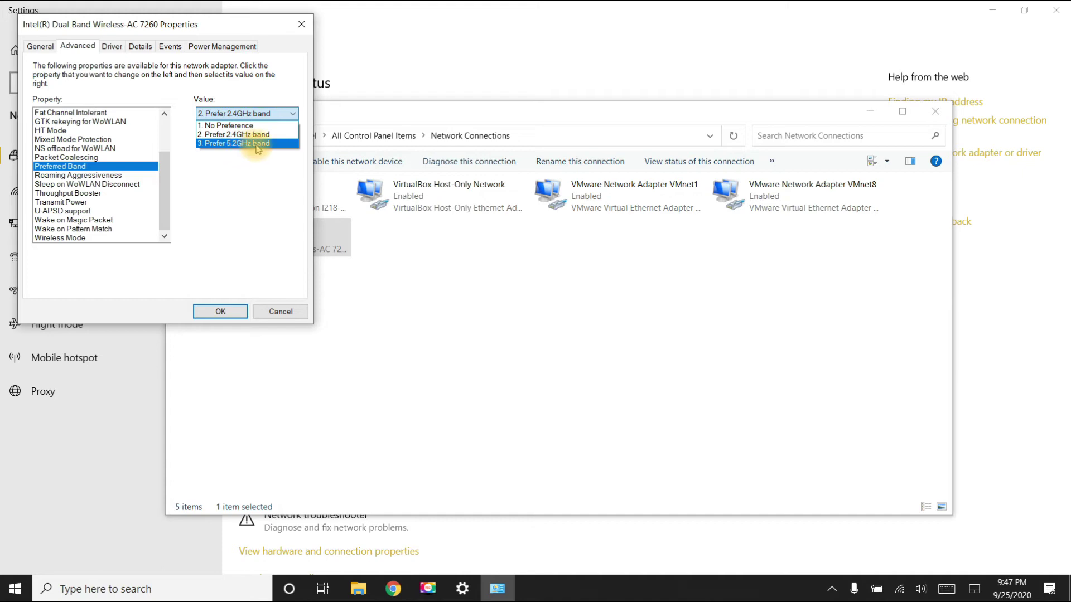
left_click(256, 144)
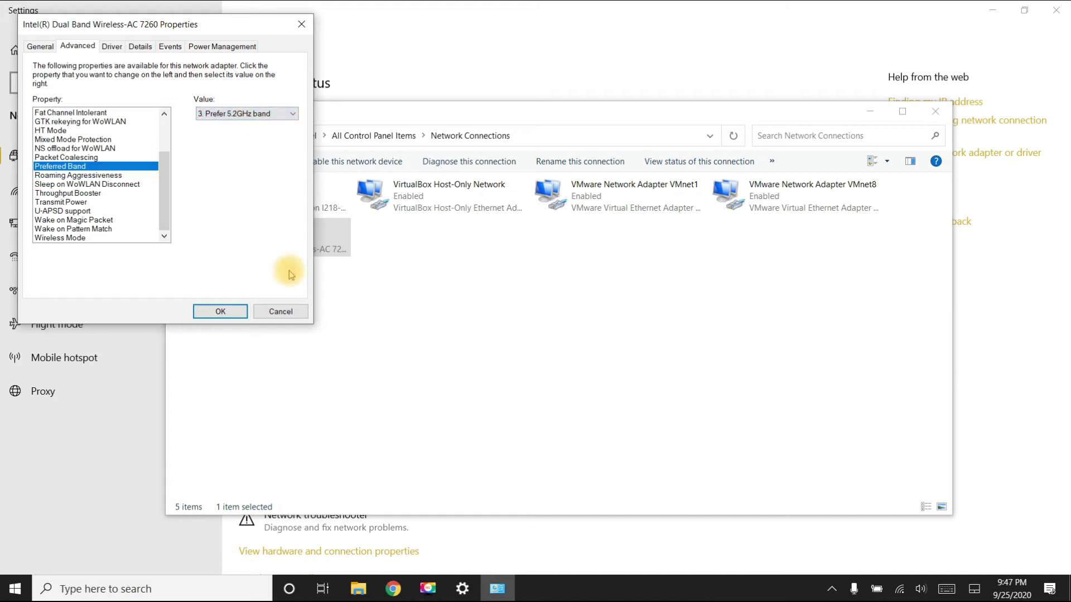
Step: Apply the 5.2GHz band preference and re-enable the disabled WiFi adapter
left_click(222, 311)
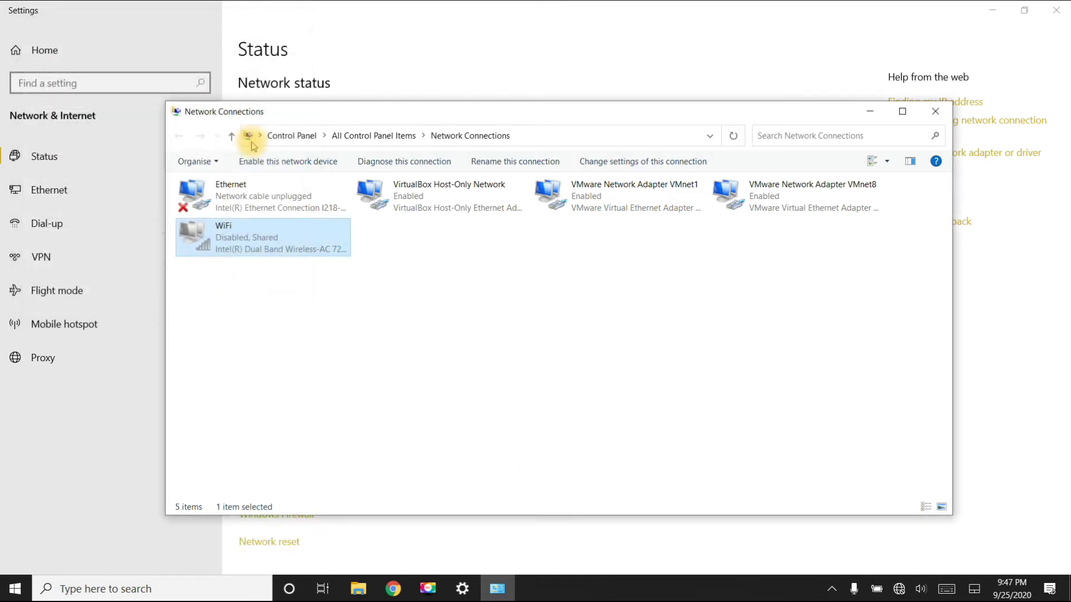
right_click(248, 237)
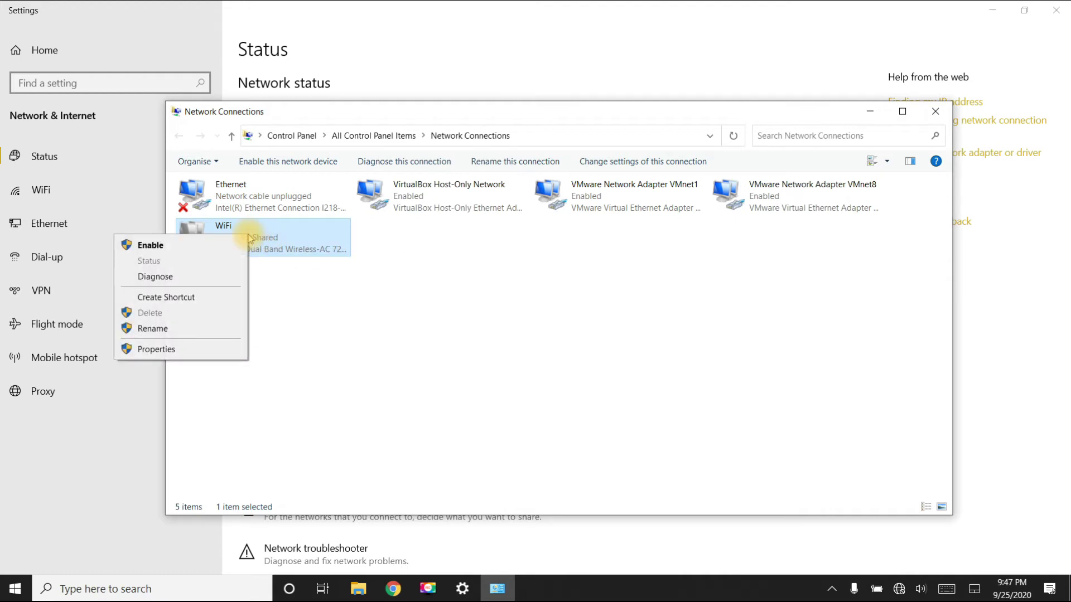
left_click(218, 244)
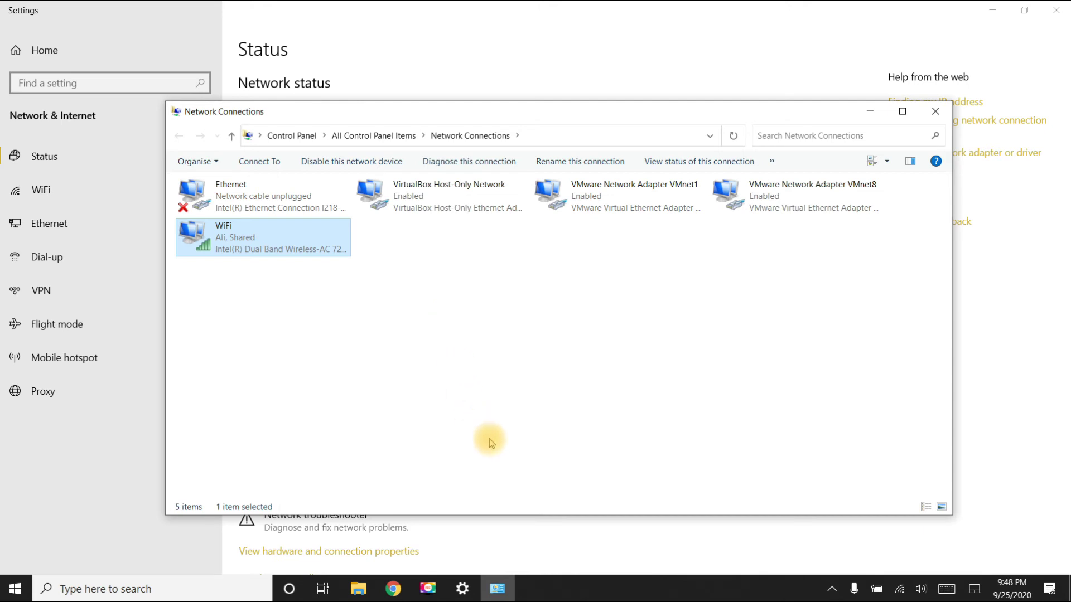
Step: Bring the Settings window back to the front
left_click(577, 592)
key("F9")
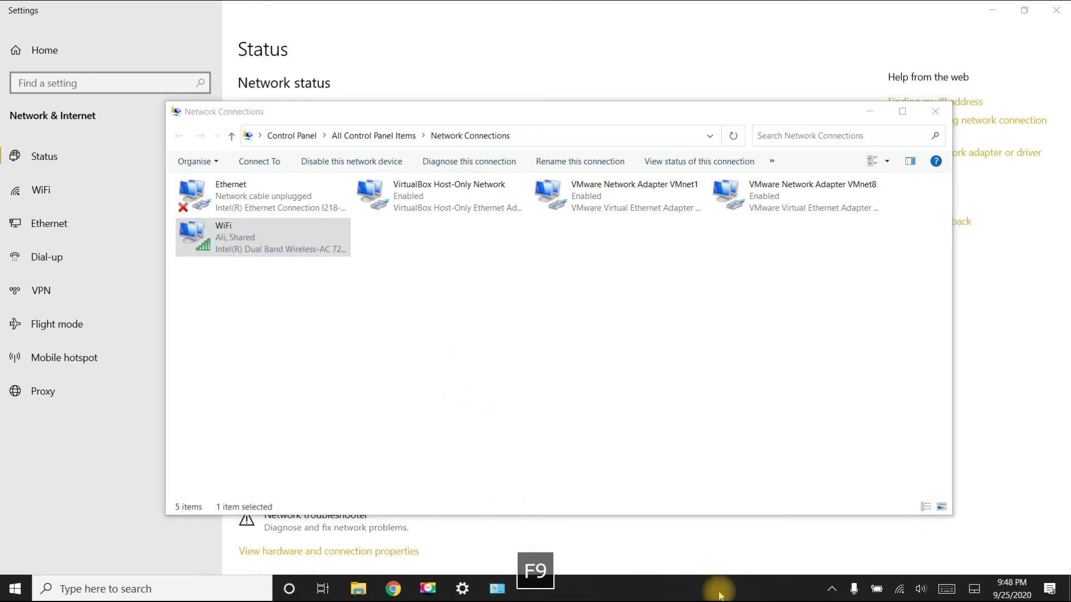
left_click(105, 493)
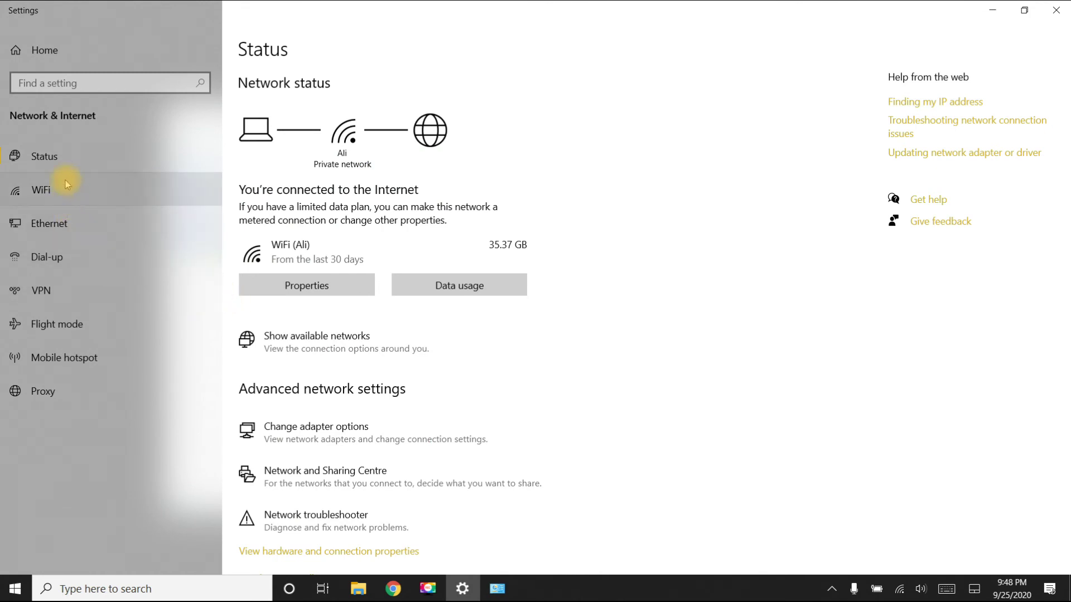
Step: Check the WiFi hardware properties, highlighting the current 2.4 GHz network band
left_click(122, 202)
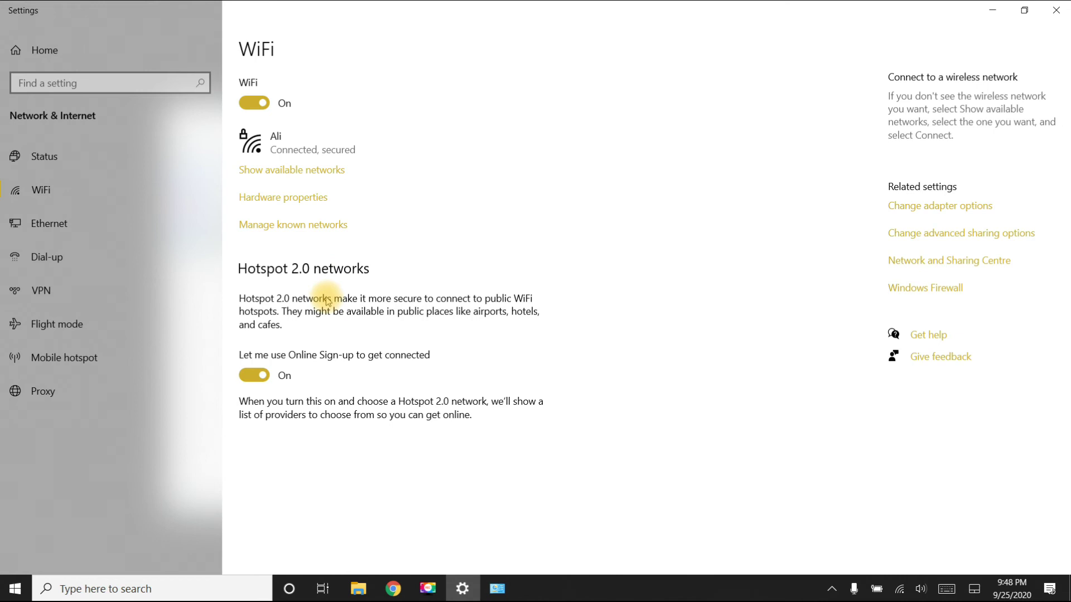
left_click(290, 199)
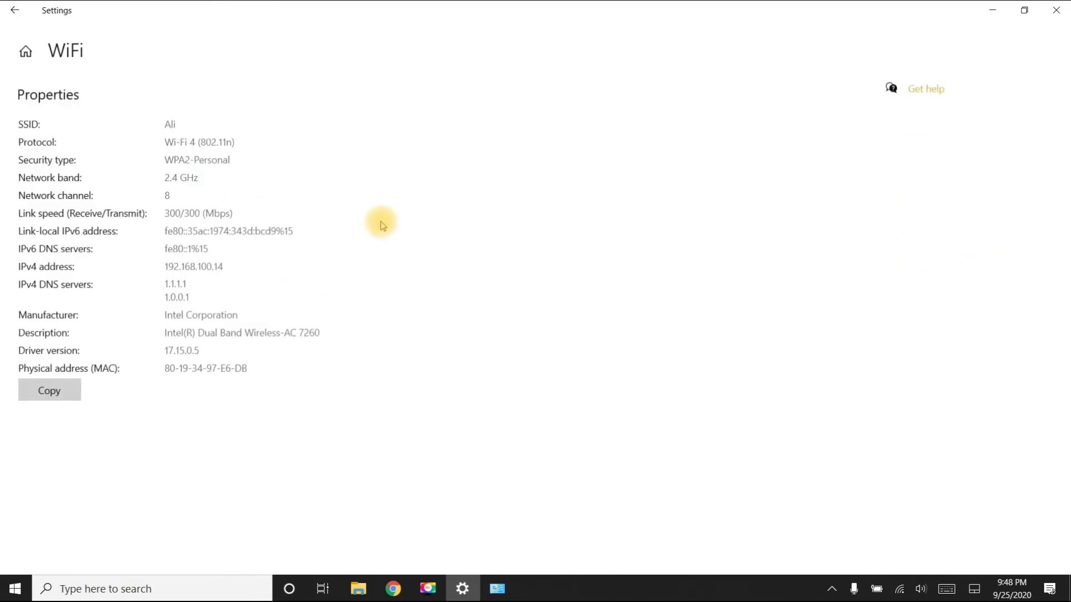
left_click_drag(199, 174, 162, 176)
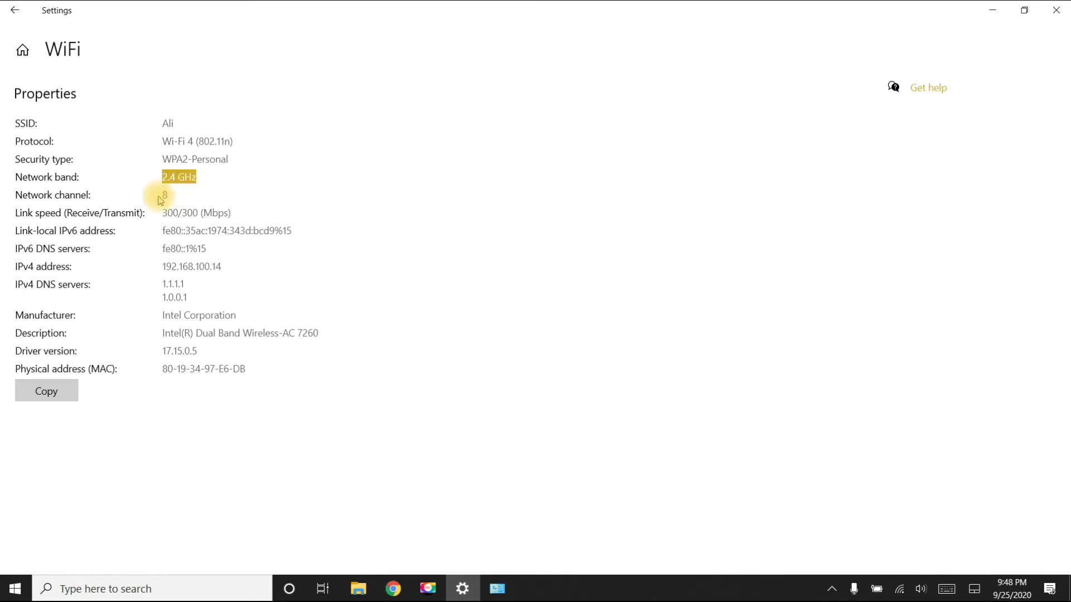
left_click(168, 194)
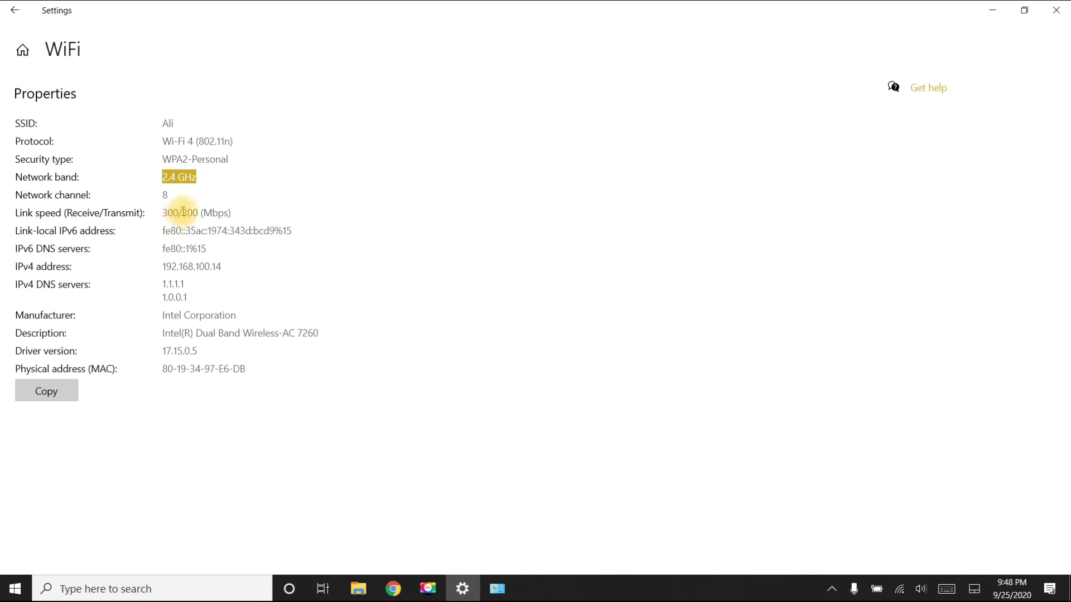
left_click(11, 10)
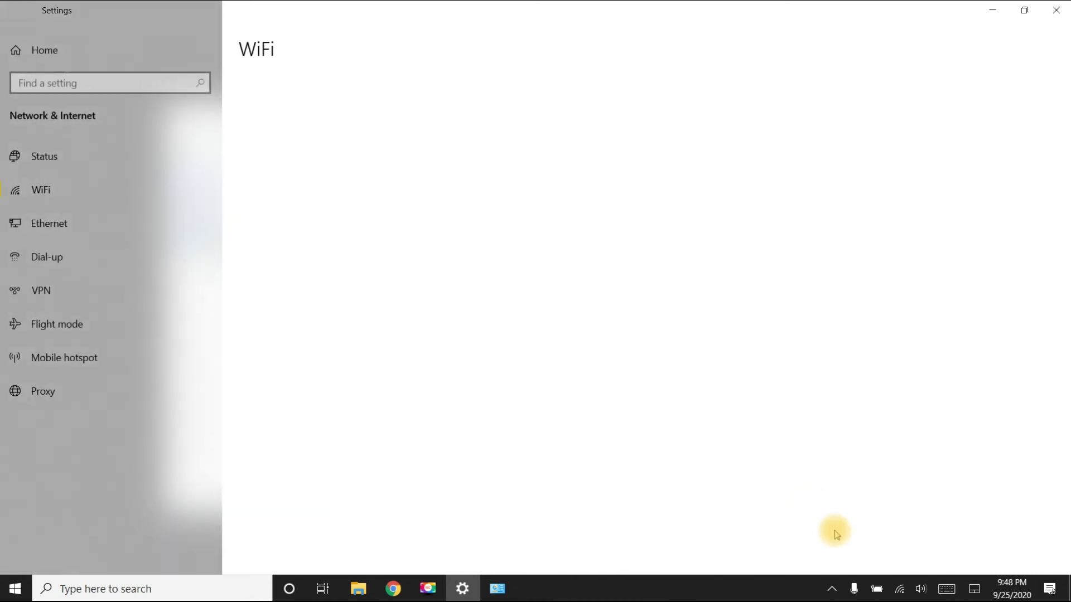
Step: Connect to the Redmi Note 9S network from the taskbar network list
left_click(899, 589)
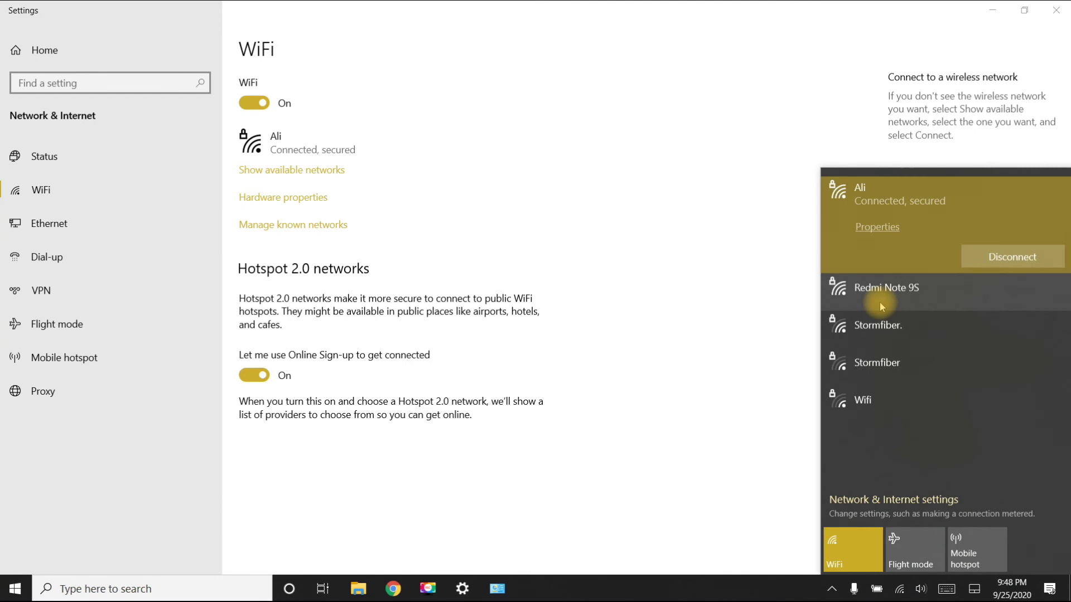
left_click(832, 296)
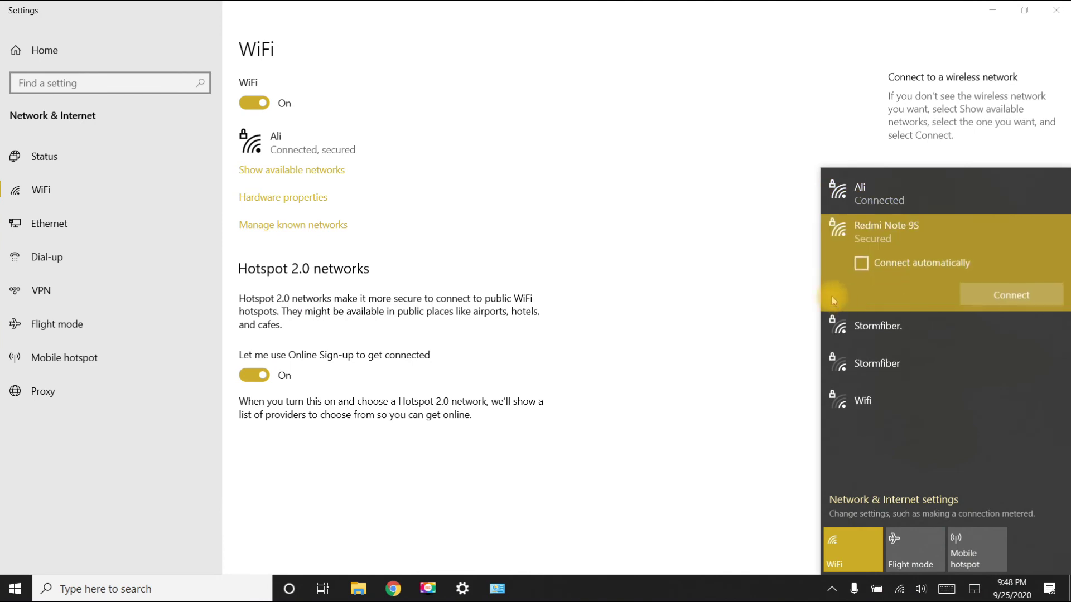
left_click(1004, 295)
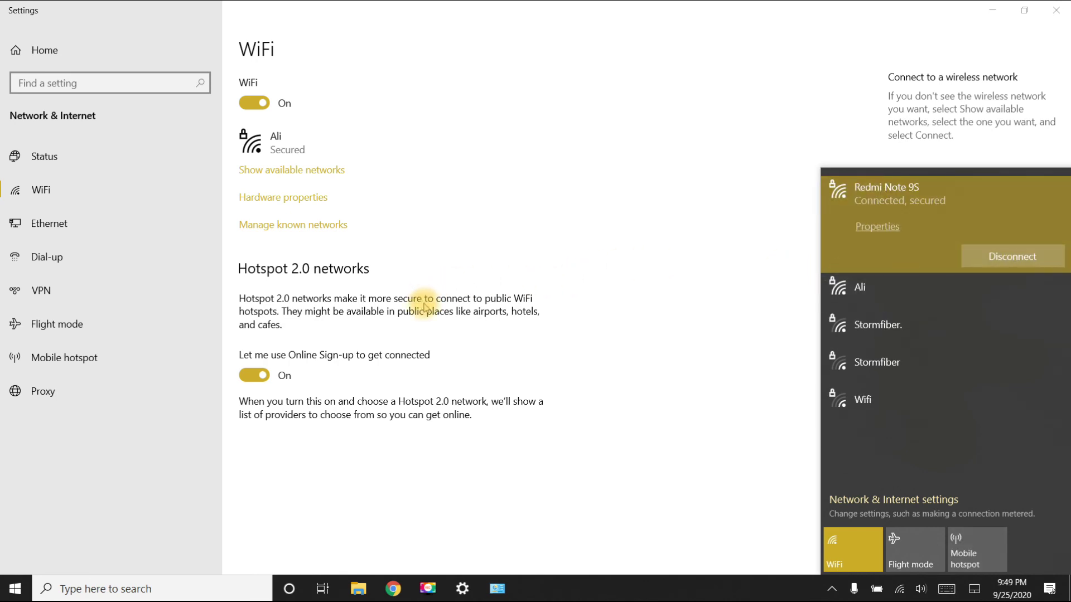
left_click(55, 191)
Step: Highlight the 5 GHz band, channel 36 and 866/866 Mbps link speed in WiFi properties
left_click(292, 199)
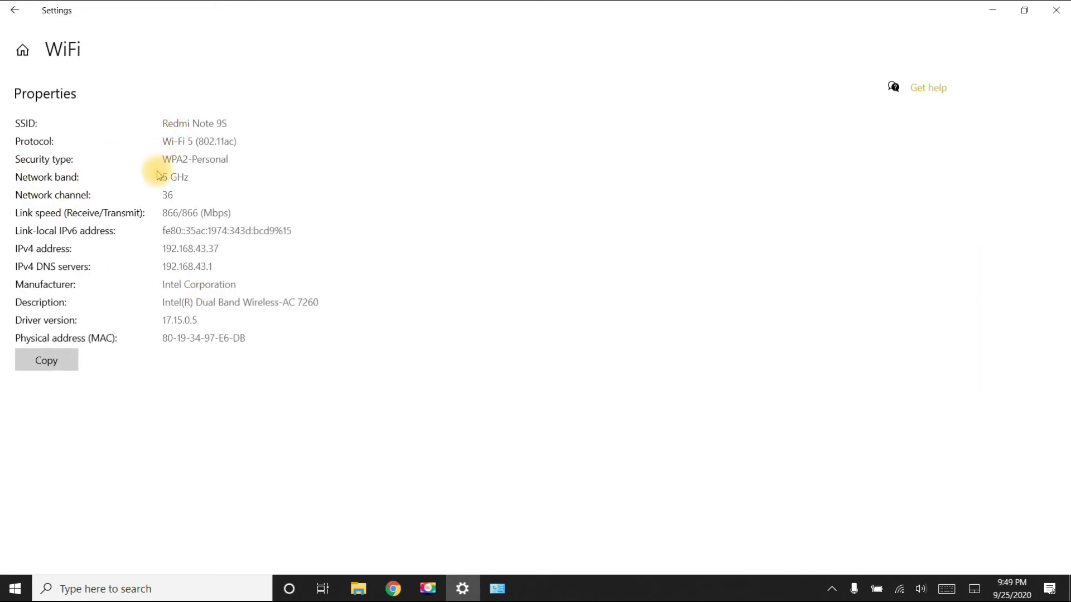
left_click(20, 176)
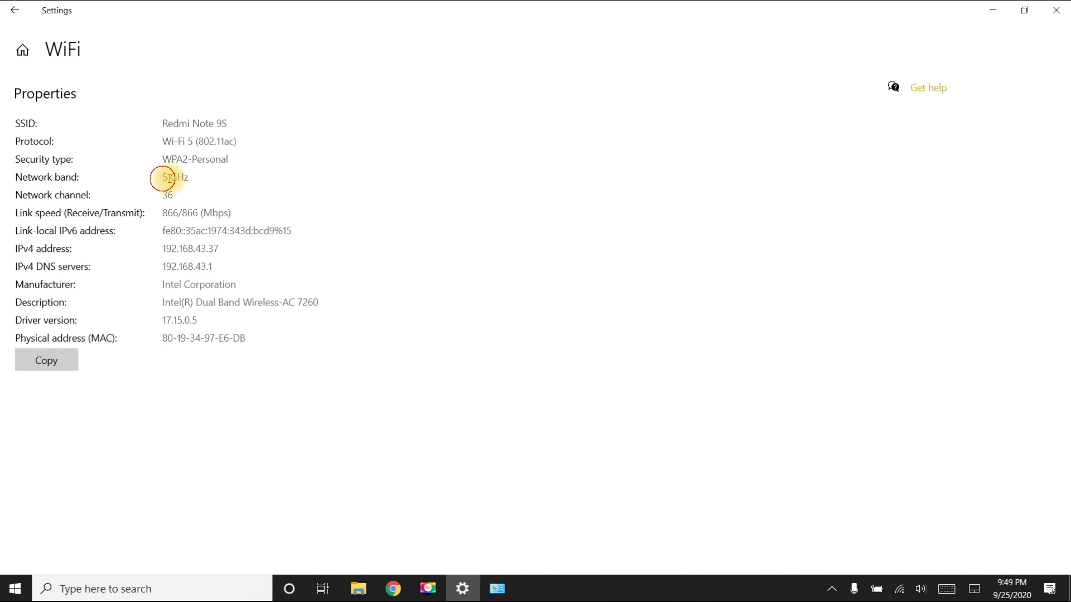
mouse_move(162, 177)
left_mouse_down()
mouse_move(189, 179)
mouse_move(174, 195)
mouse_move(233, 213)
left_mouse_up()
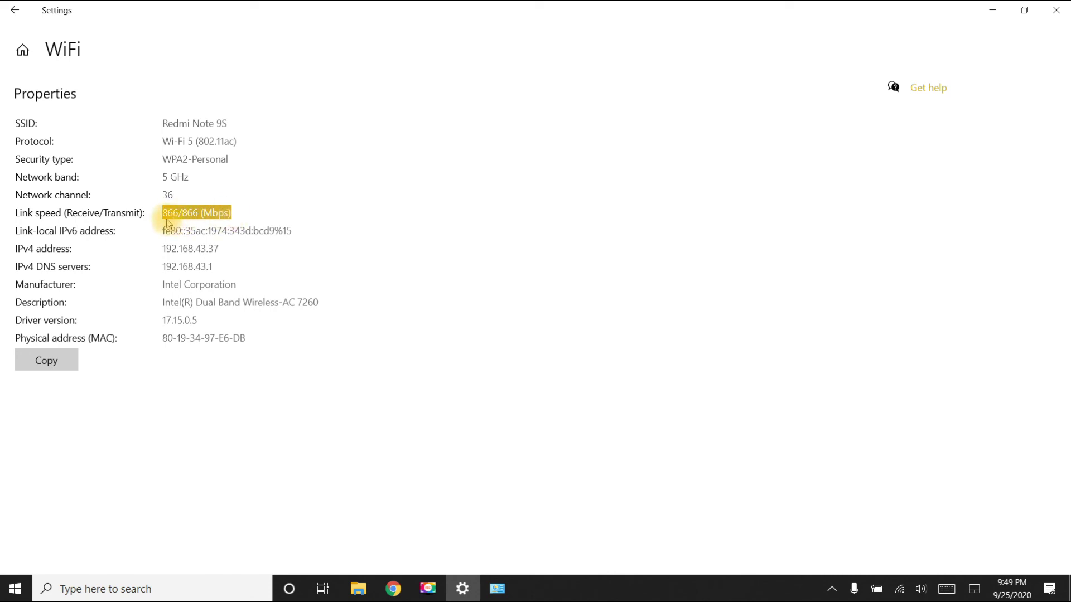